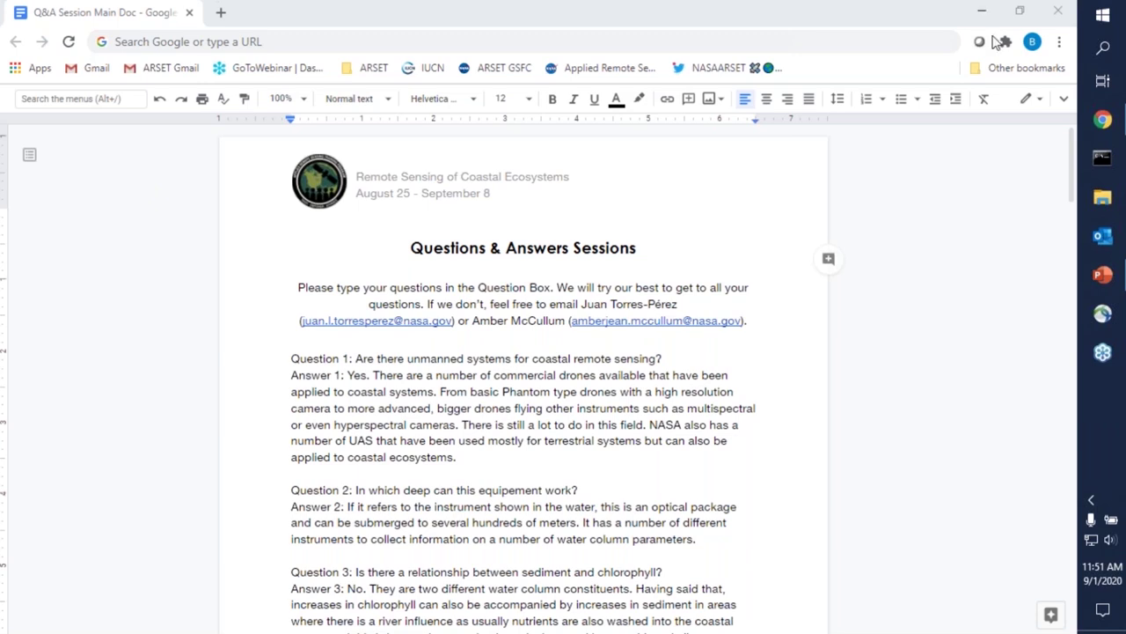
Enlarge the document in the browser and review Question 1 and its answer.
left_click(649, 215)
key("ctrl+plus")
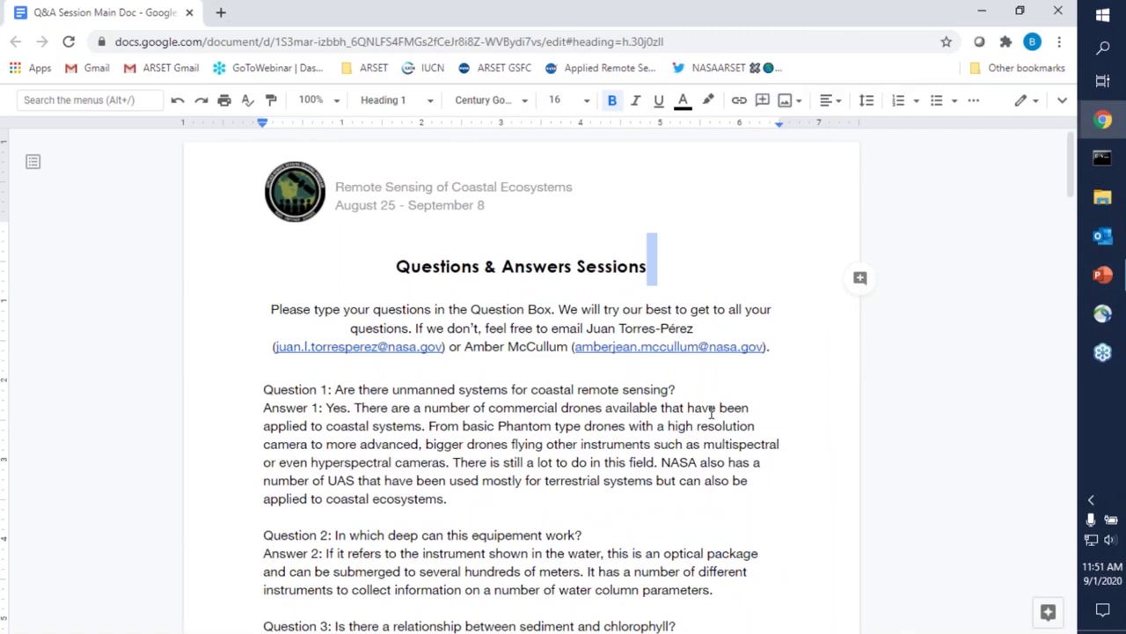
left_click(740, 443)
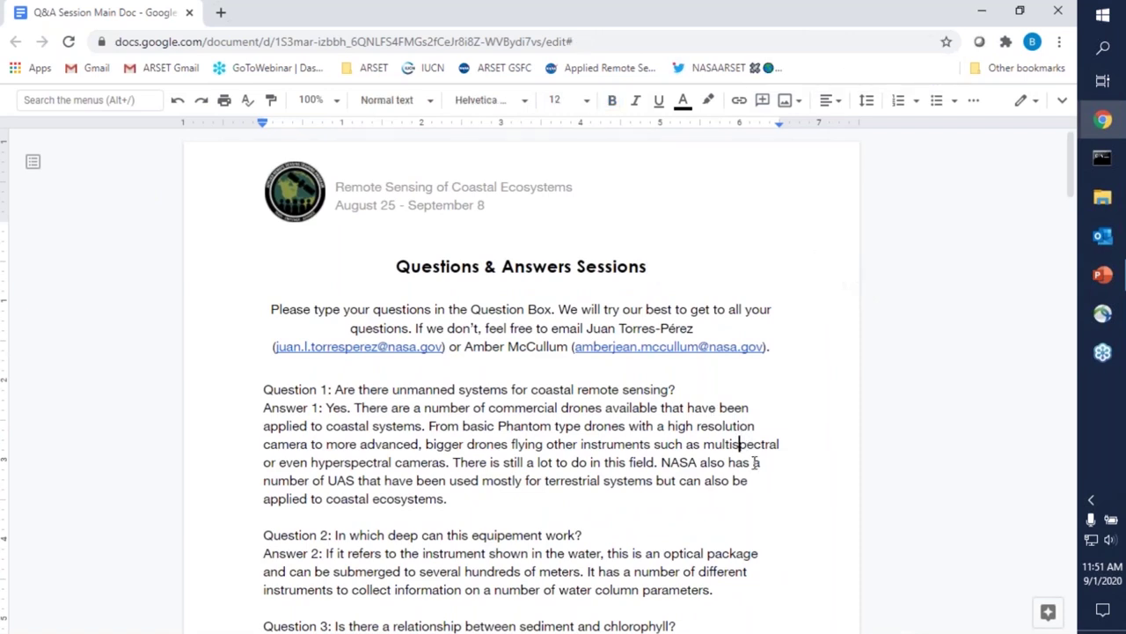
left_click(501, 499)
left_click(667, 42)
key("BackSpace")
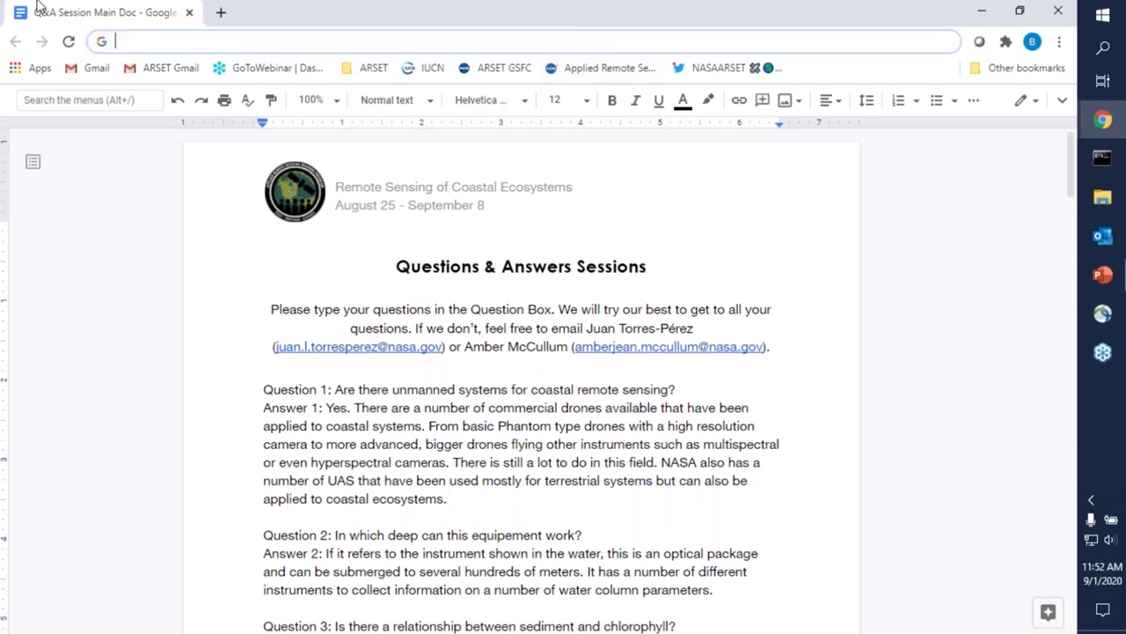
left_click(376, 393)
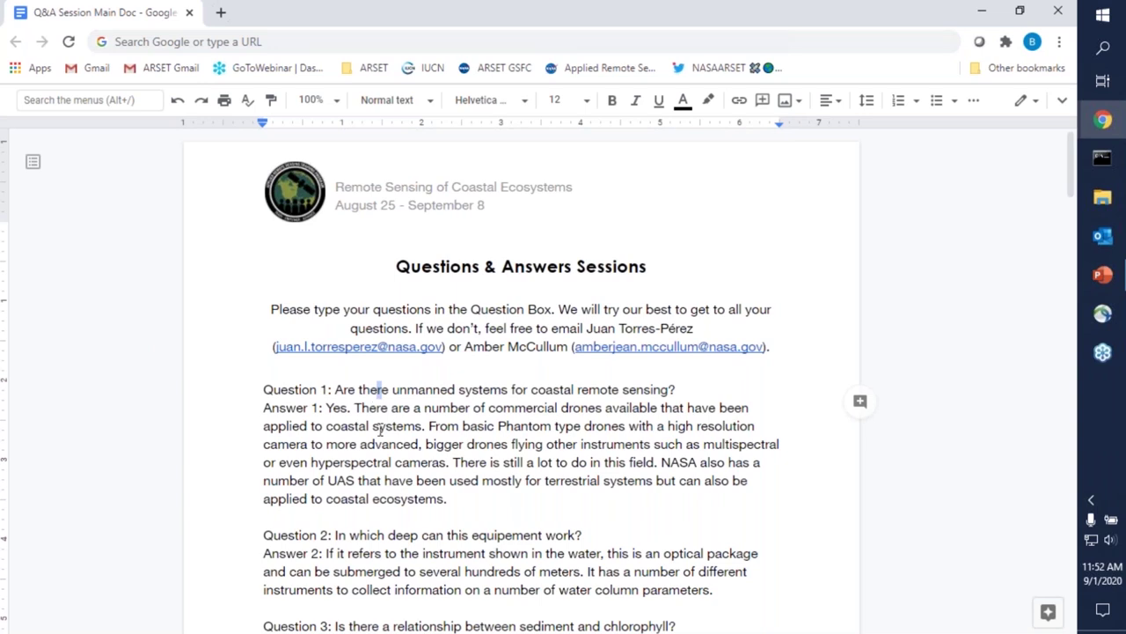
left_click(457, 500)
key("Down")
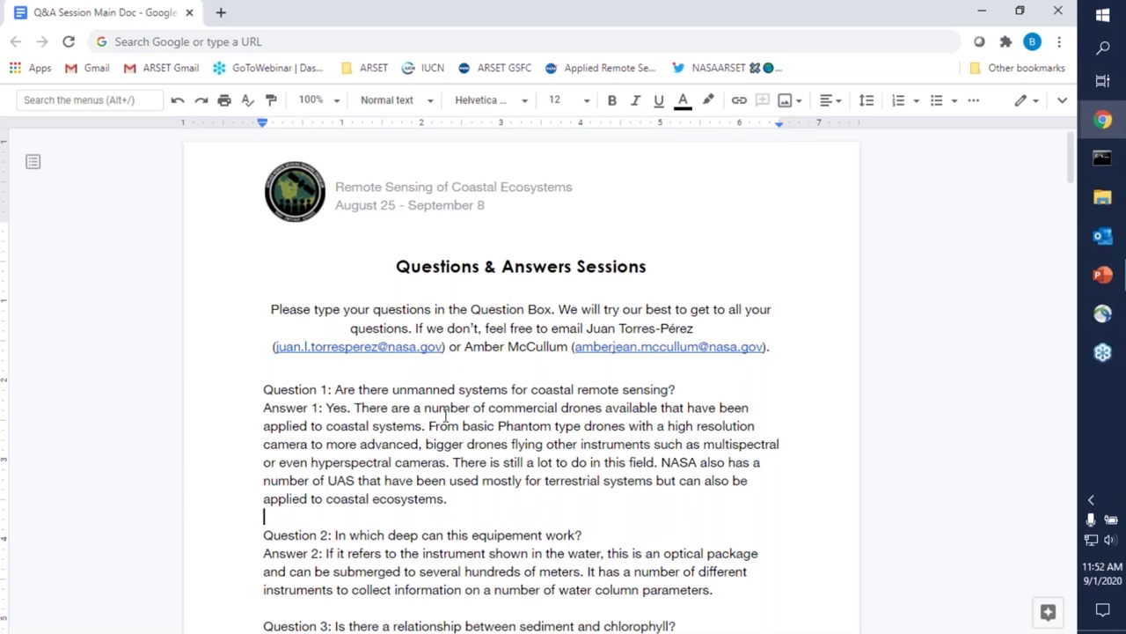
left_click(461, 498)
key("ctrl+plus")
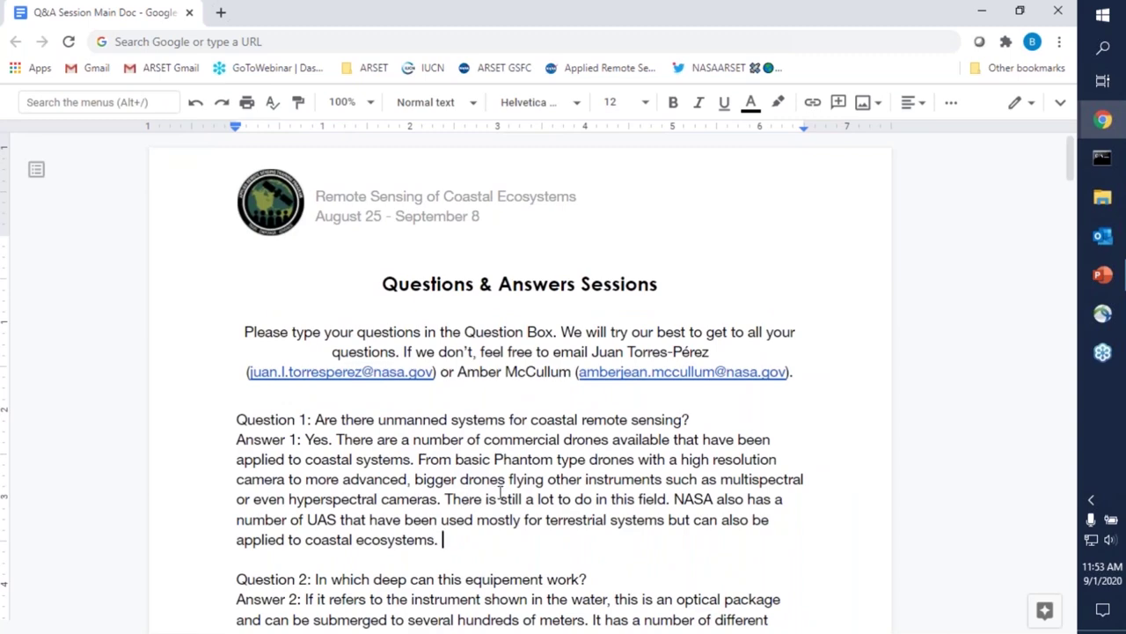
Insert "from a boat" after "can be submerged" in Answer 2.
scroll(502, 498, "down", 4)
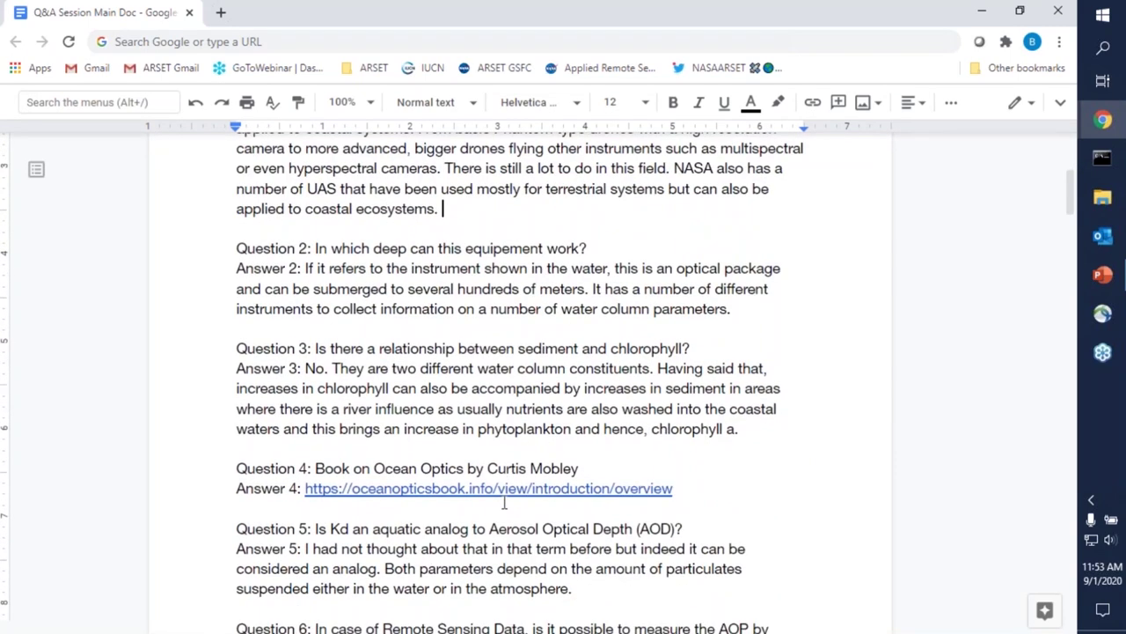
left_click(742, 308)
left_click(630, 309)
left_click(392, 288)
type("from a bi")
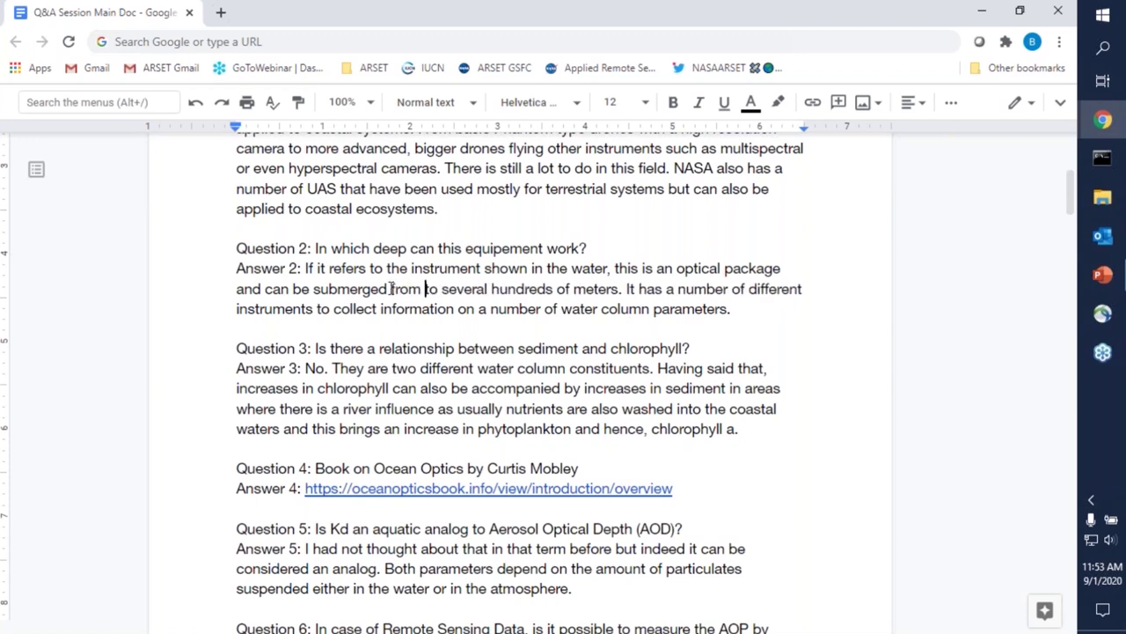
key("BackSpace")
type("o")
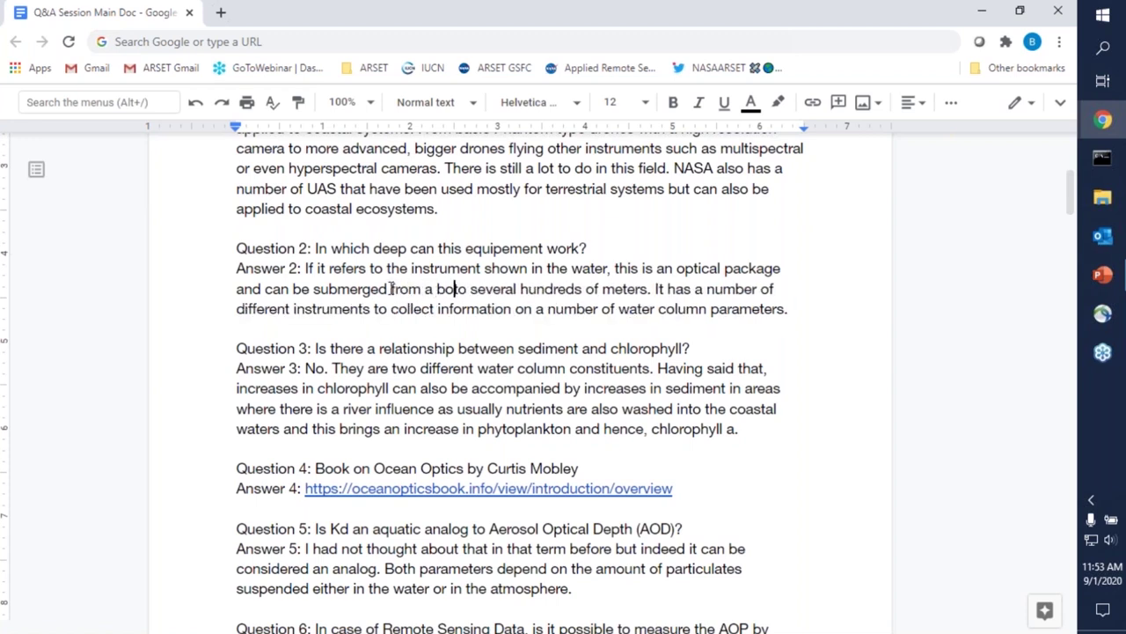
type("at")
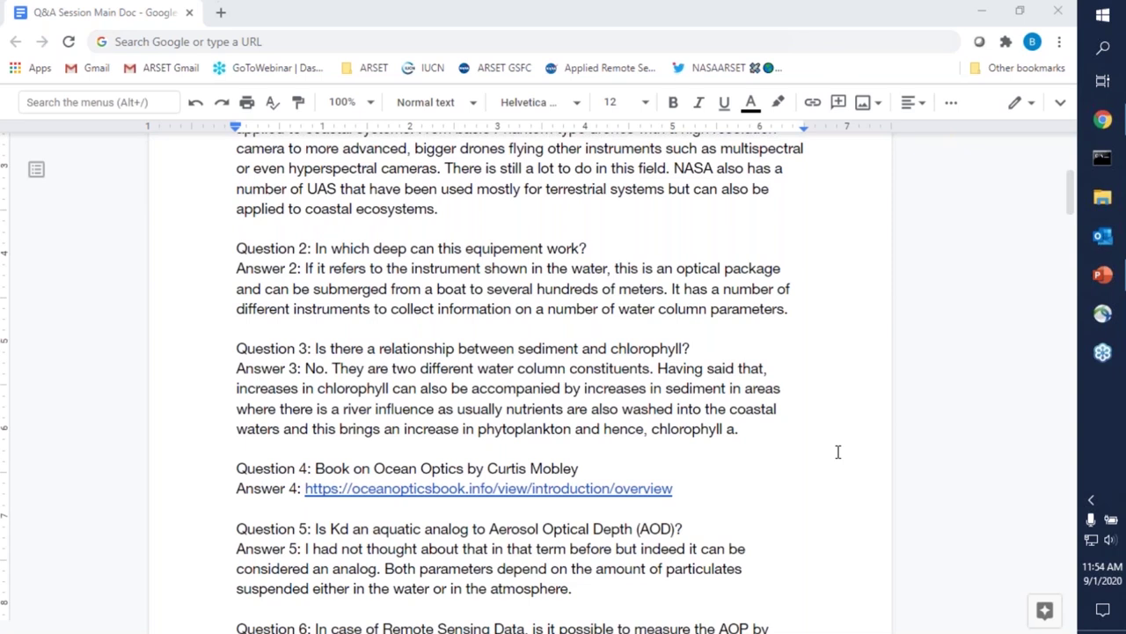
Add a new line at the end of Answer 2 reading "Water temp, salinity, light absorption.".
left_click(810, 313)
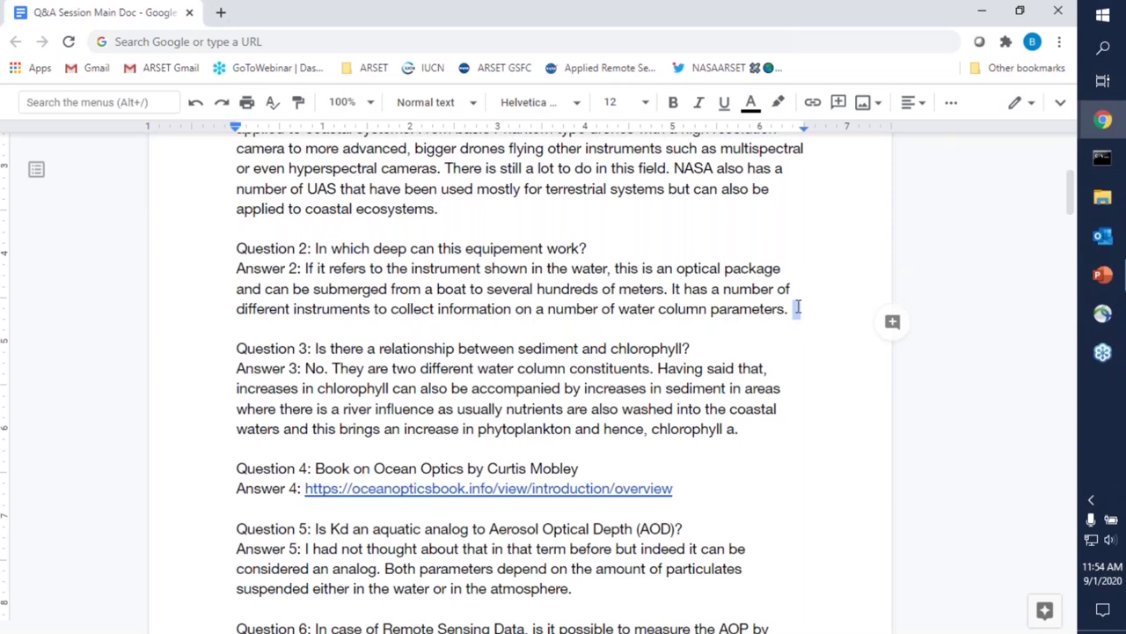
left_click(806, 313)
key("Return")
type("Water temp")
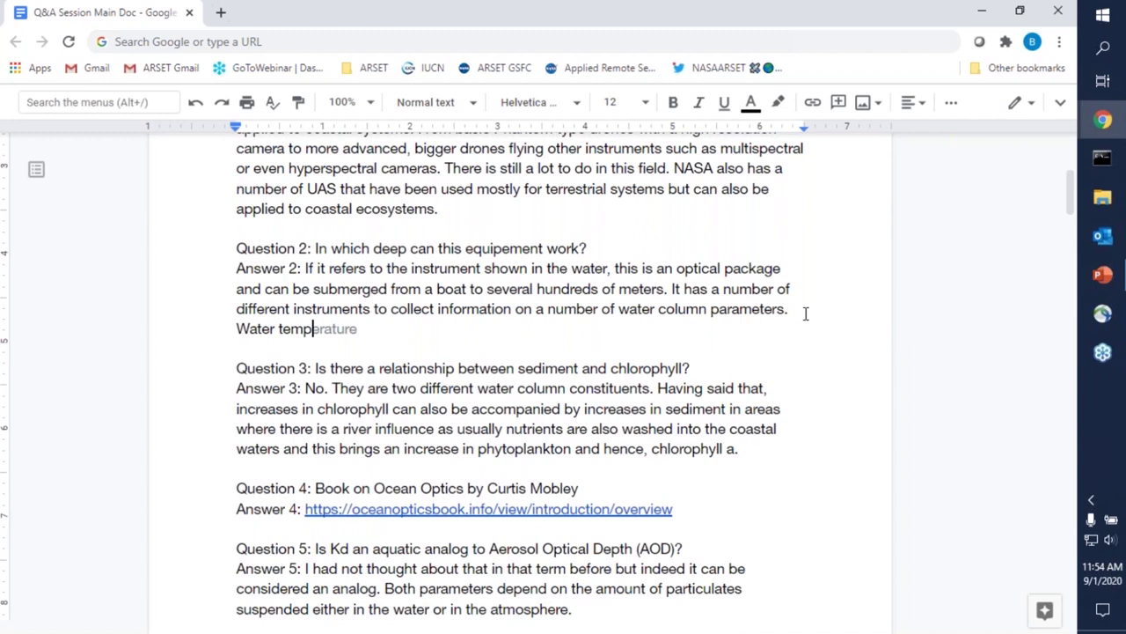
type(", salinity, light abso")
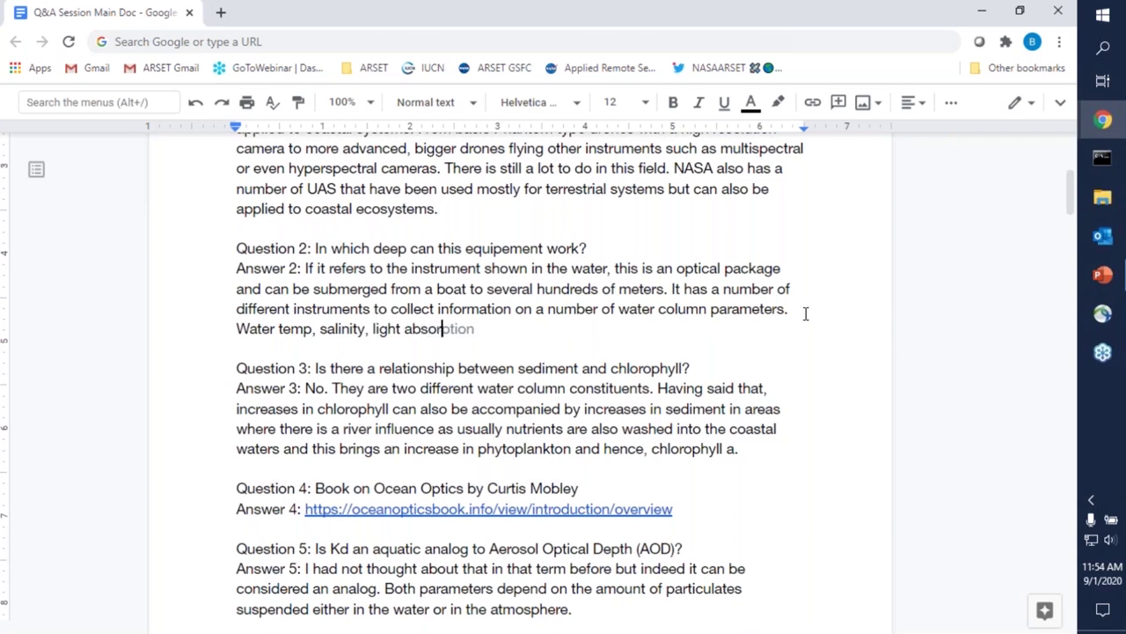
type("rti")
key("BackSpace")
key("BackSpace")
type("ption.")
Read through Questions 3 to 6 and their answers, following the discussion down to the second page.
left_click(475, 408)
key("Down")
key("Down")
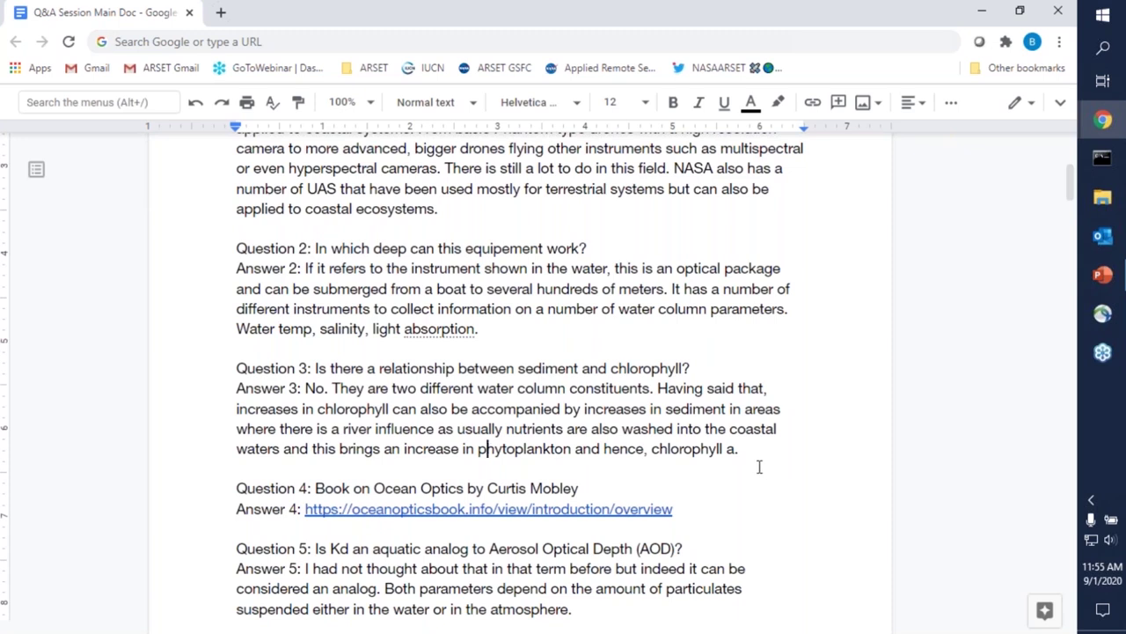
key("Down")
key("Down")
key("Down")
key("Down")
key("Down")
scroll(782, 469, "down", 2)
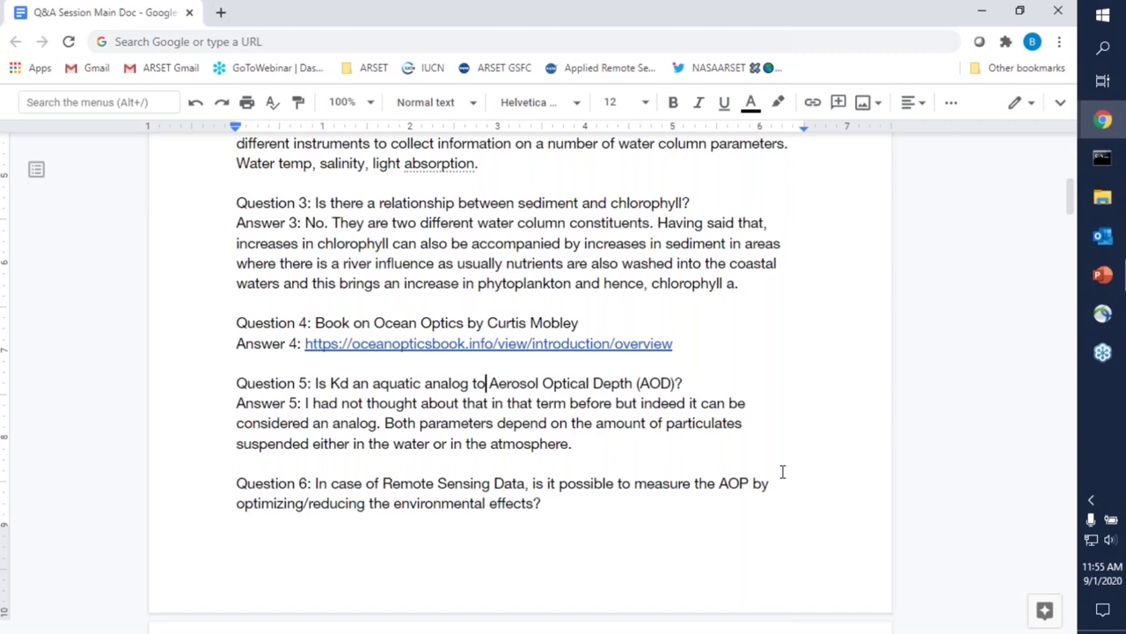
left_click(592, 323)
scroll(980, 382, "down", 1)
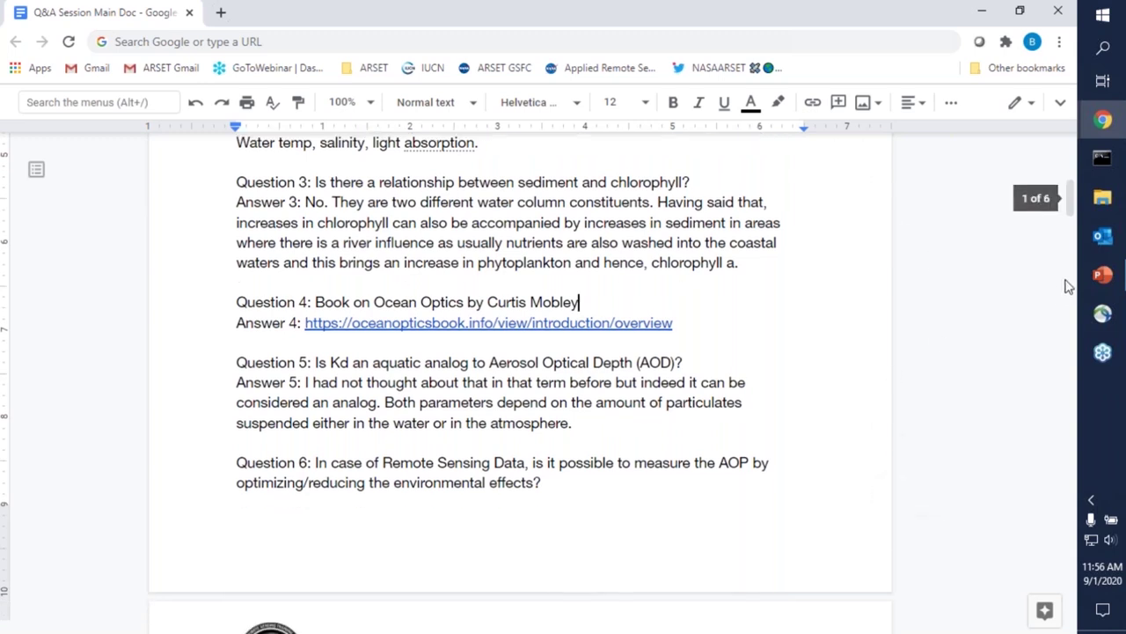
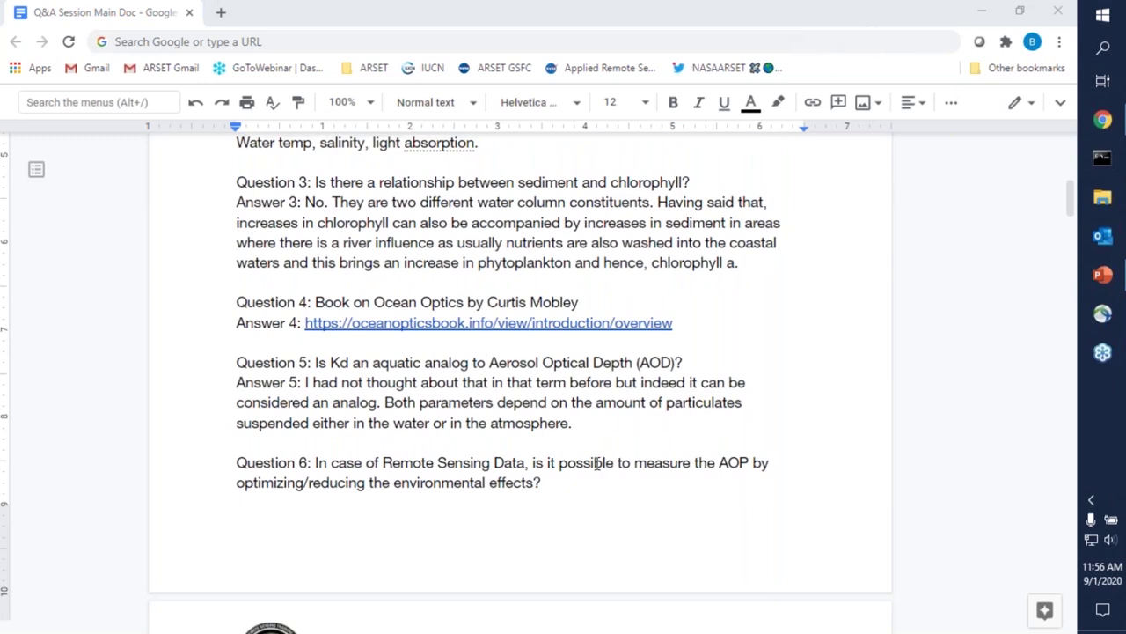
left_click(583, 424)
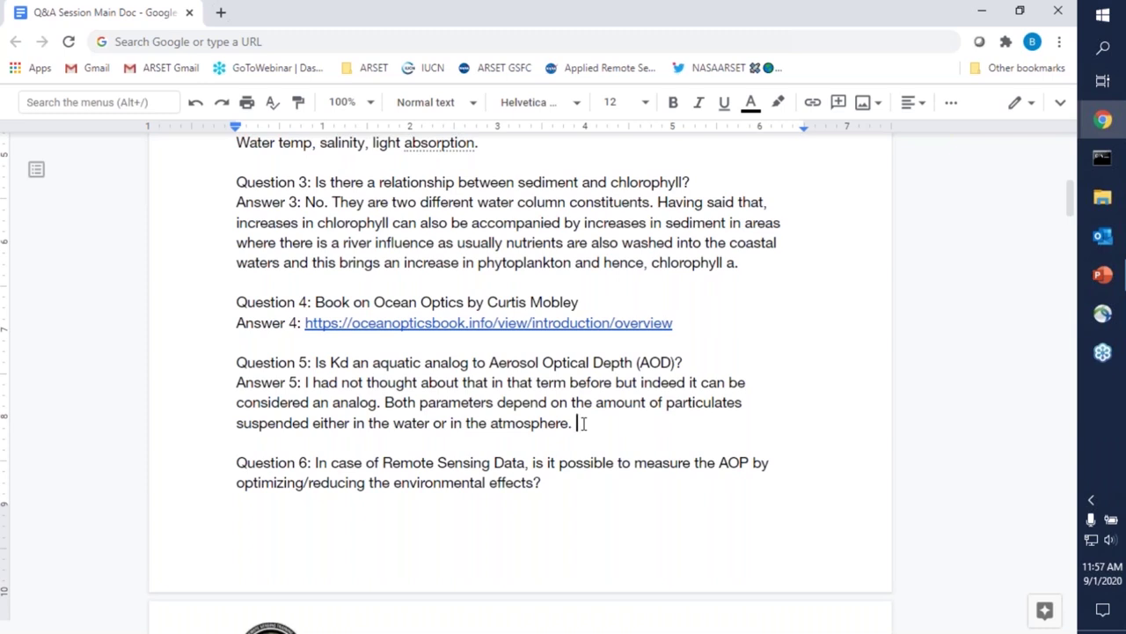
scroll(558, 397, "up", 1)
scroll(557, 404, "down", 2)
scroll(558, 404, "up", 1)
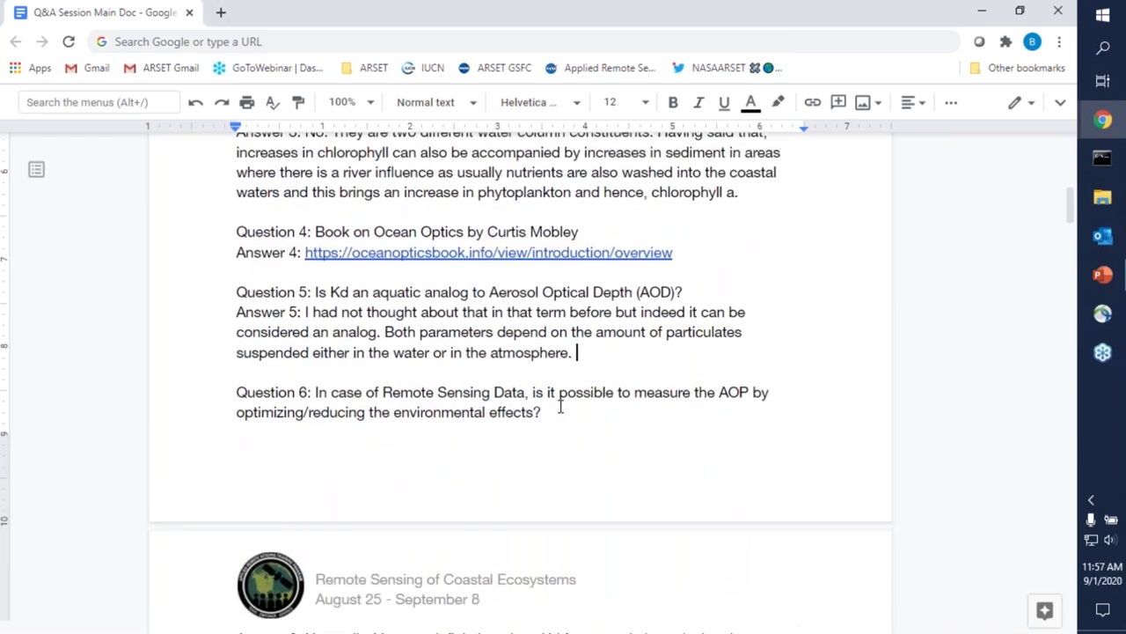
scroll(564, 405, "down", 2)
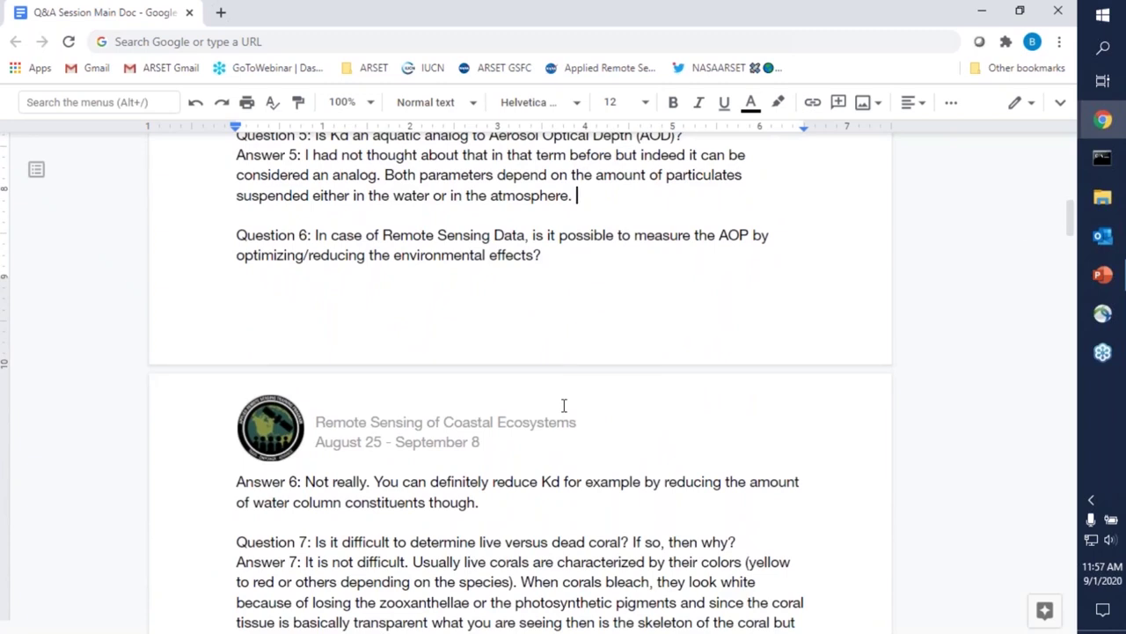
Append "Kd gives you an estimate of the transparency of the water. More turbid is higher the Kd." to Answer 6.
left_click(515, 504)
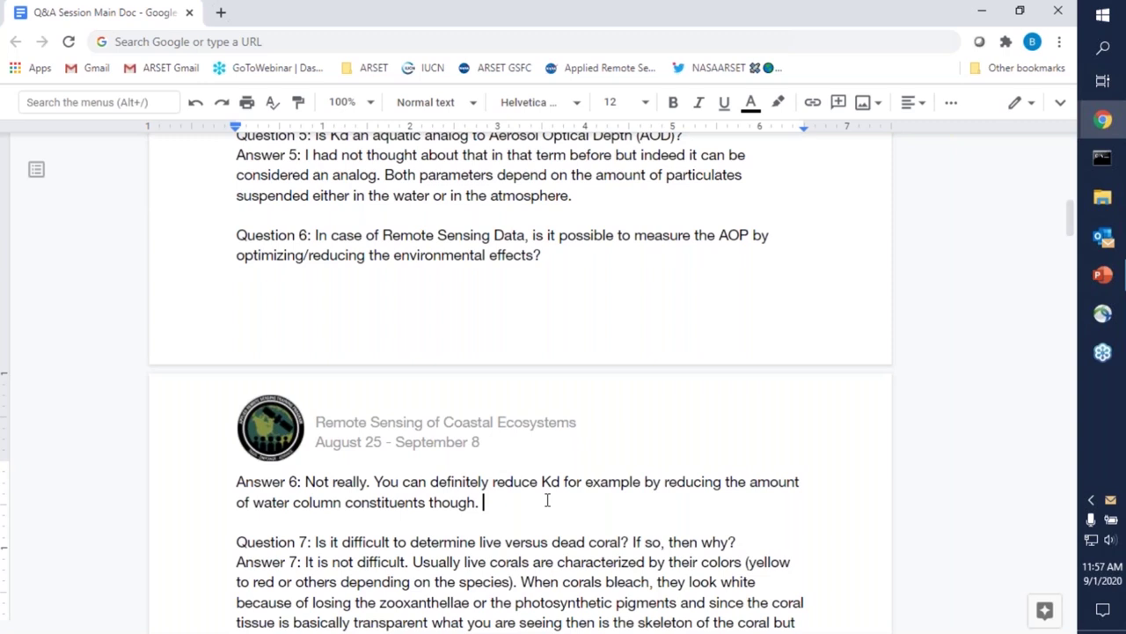
type("Kd gives you an estimate of the transparency of th")
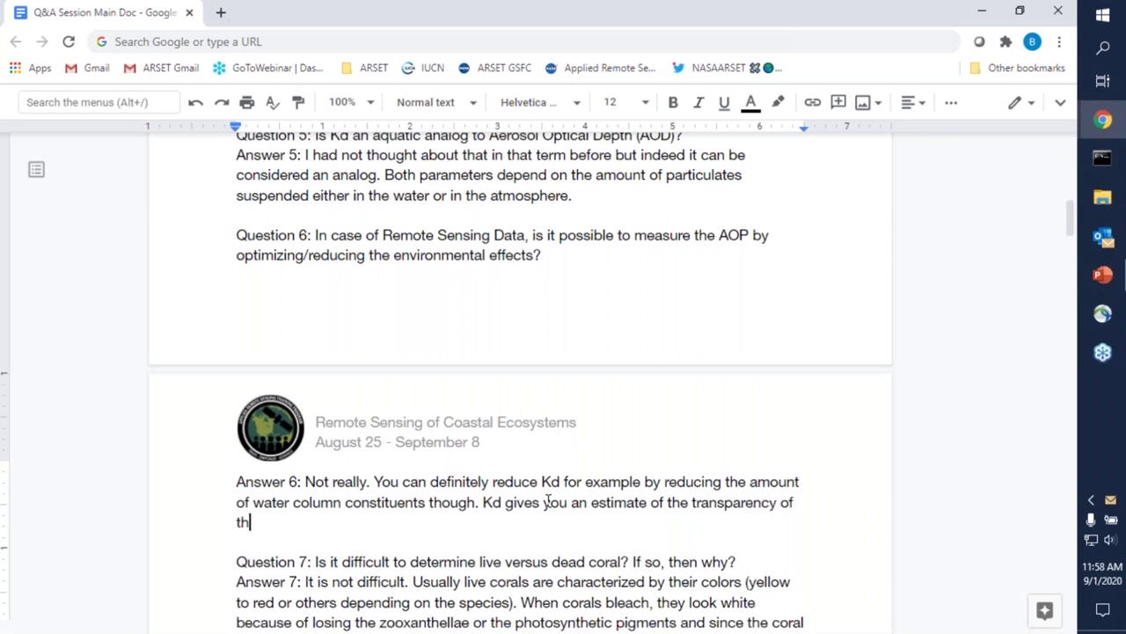
type("e wat")
type("e")
key("BackSpace")
type("er. More")
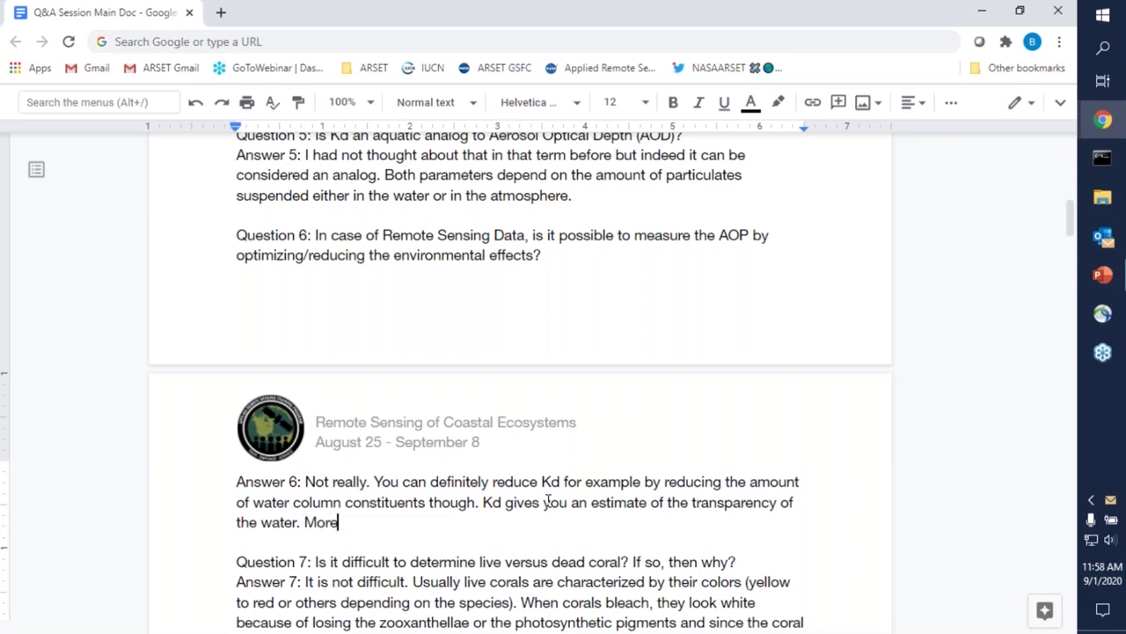
type(" turbid is high")
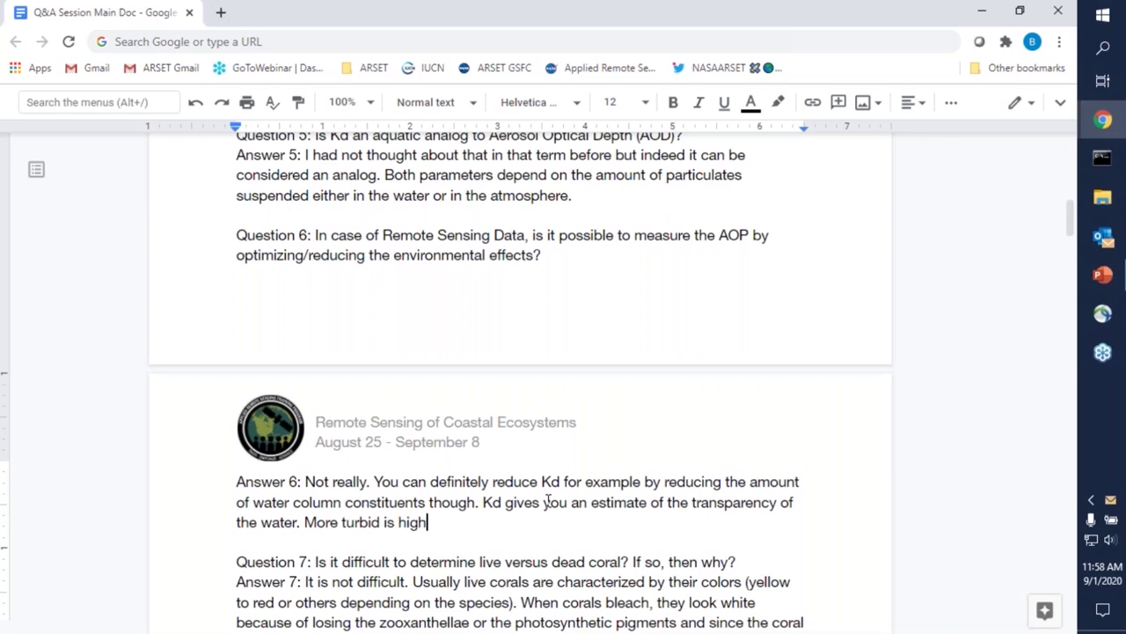
type("er tye Kd.")
left_click(466, 522)
key("BackSpace")
key("BackSpace")
type("he")
Finish Answer 6 with the sentence "AOP is used to estimate the condition of the water column.".
key("End")
type("AOP ")
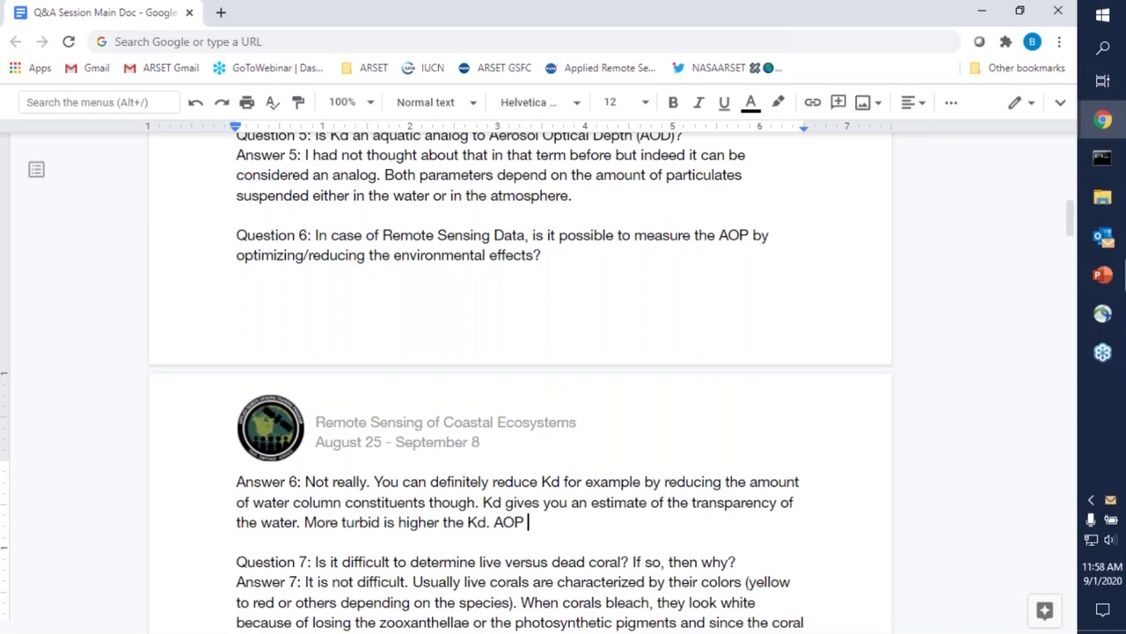
type("is used to estoimate")
scroll(662, 496, "down", 3)
left_click(624, 253)
key("BackSpace")
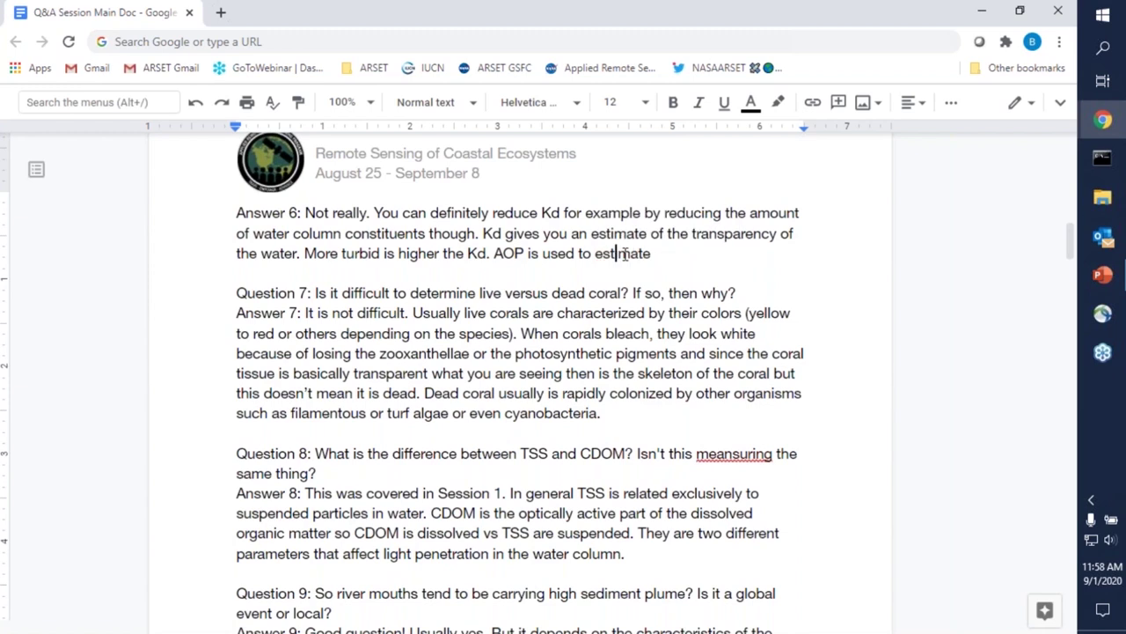
left_click(672, 253)
type("the condition ")
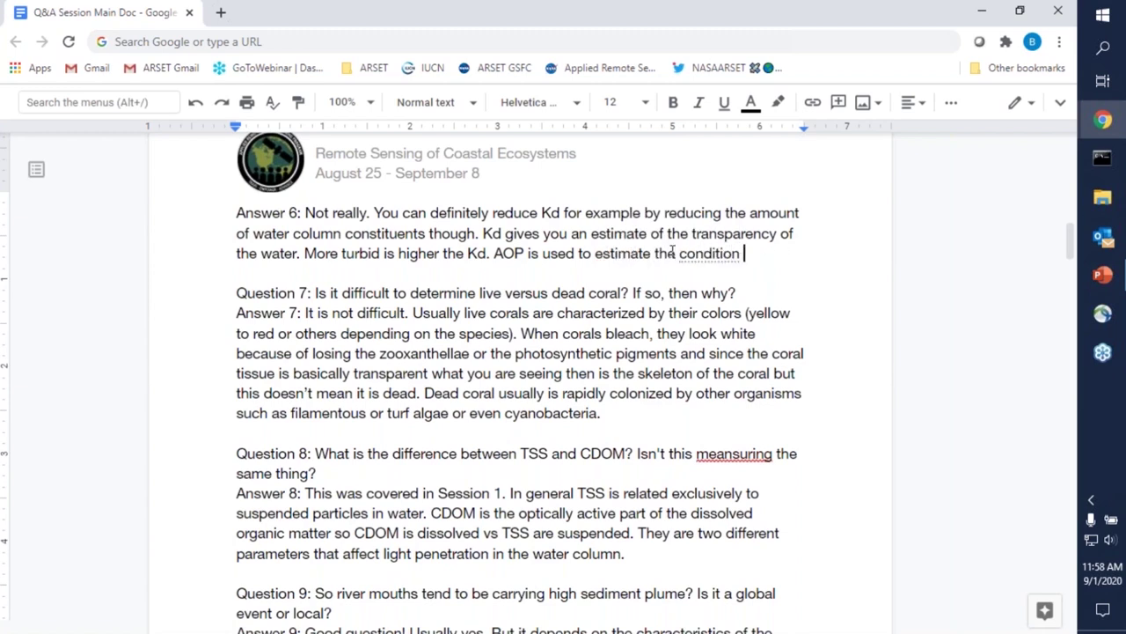
type("ofthe water column")
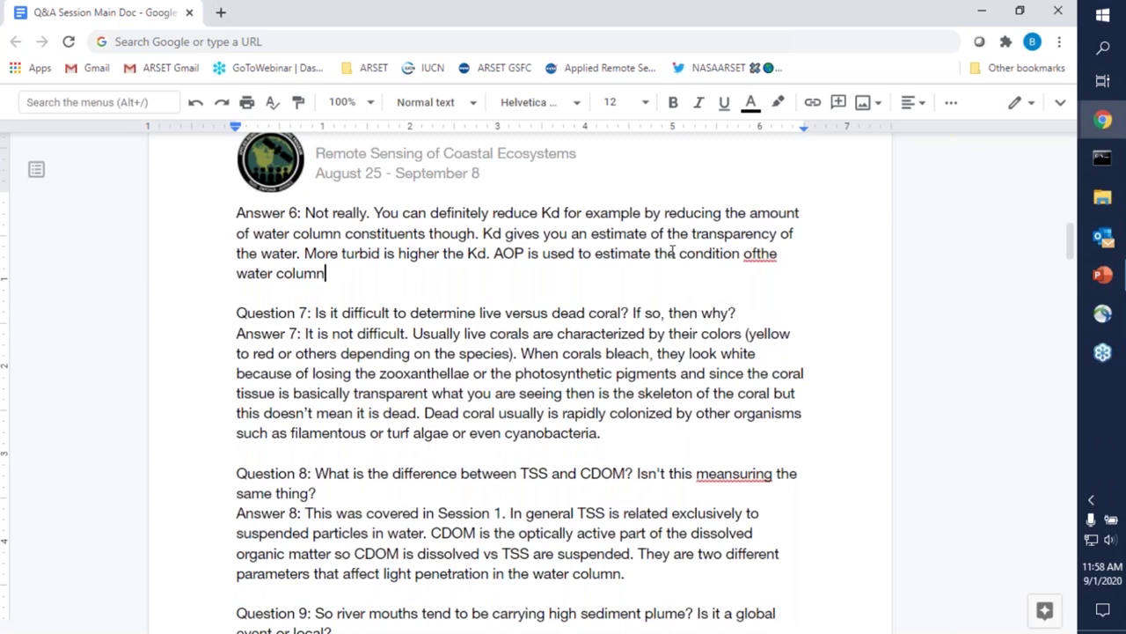
type(".")
left_click(754, 253)
Correct the misspelled word "meansuring" in Question 8 to the suggested "measuring".
double_click(625, 435)
left_click(626, 434)
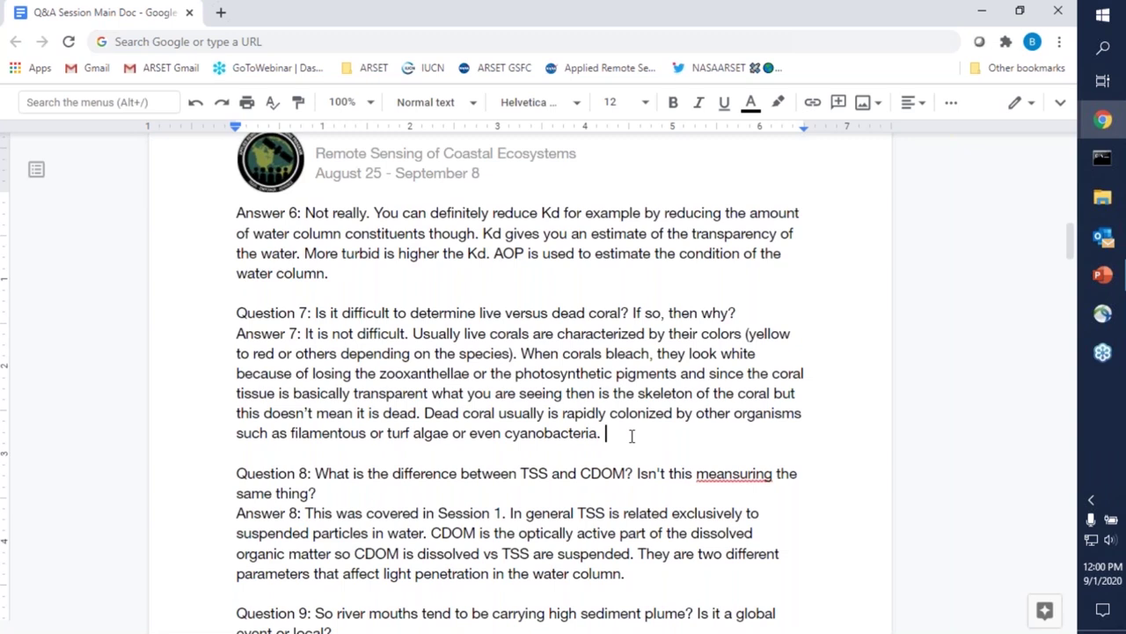
left_click(734, 473)
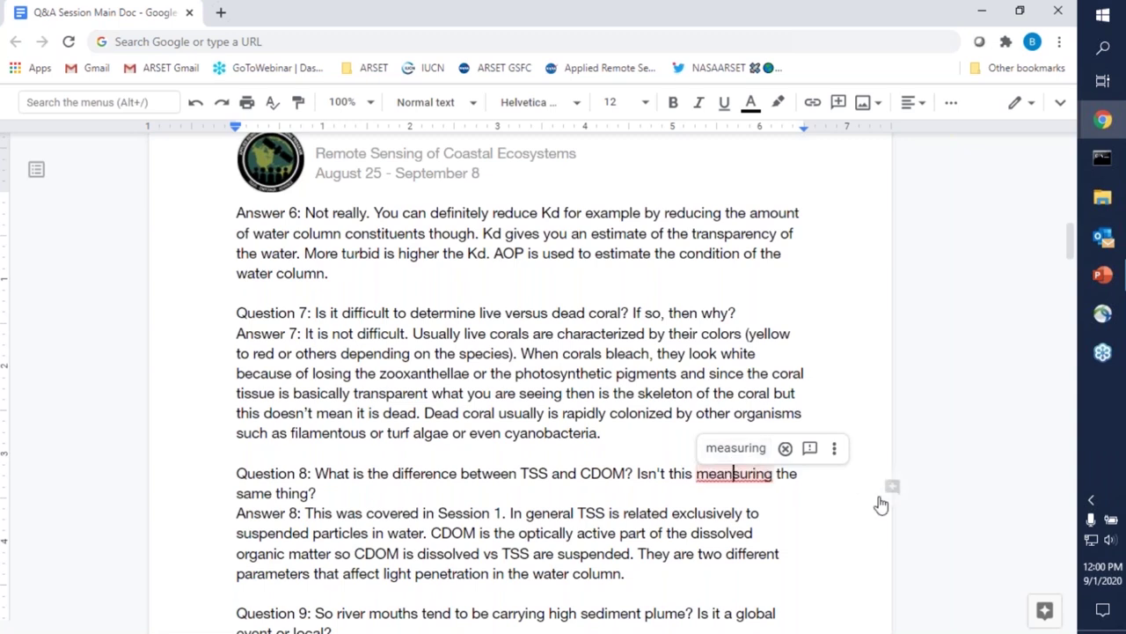
left_click(735, 448)
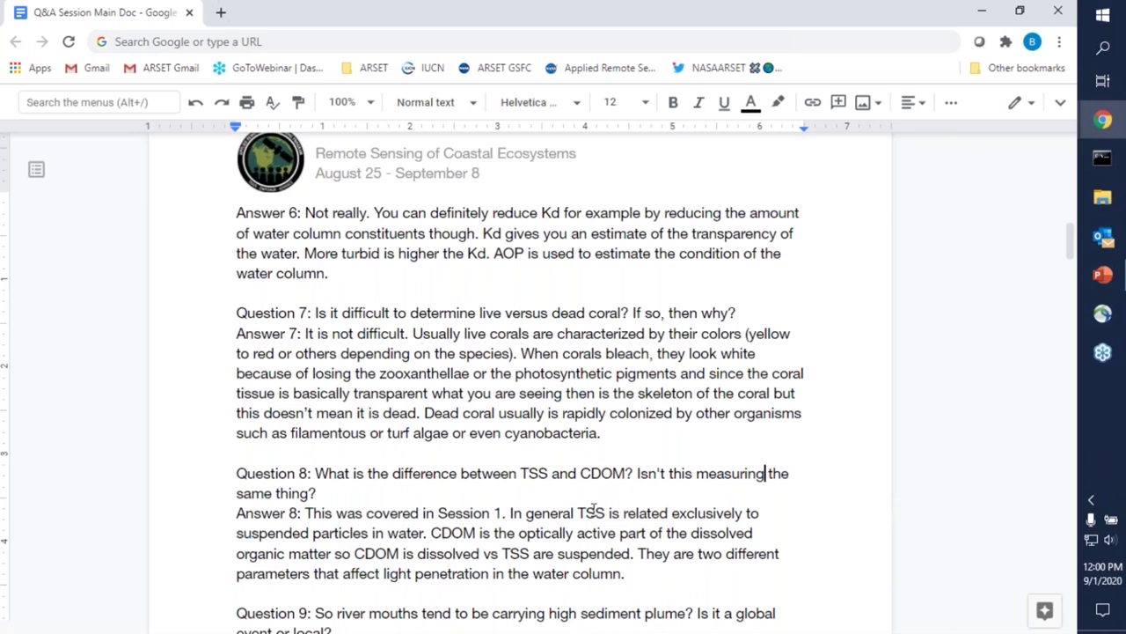
Insert "in the column" after "CDOM is dissolved" in Answer 8.
scroll(594, 510, "down", 1)
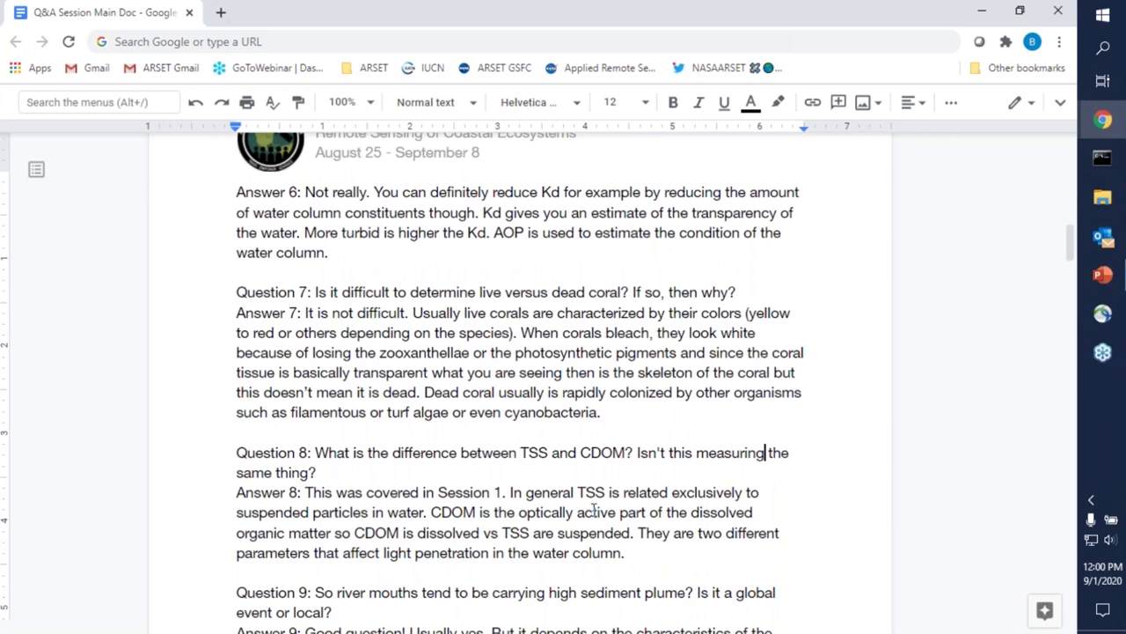
scroll(594, 510, "down", 1)
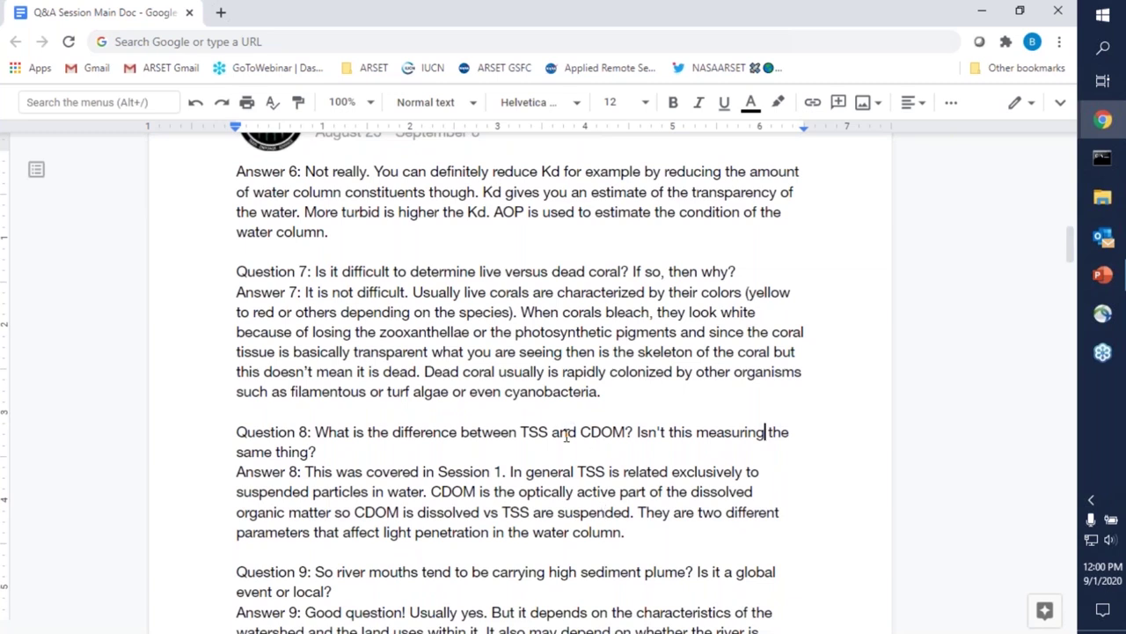
scroll(577, 434, "up", 1)
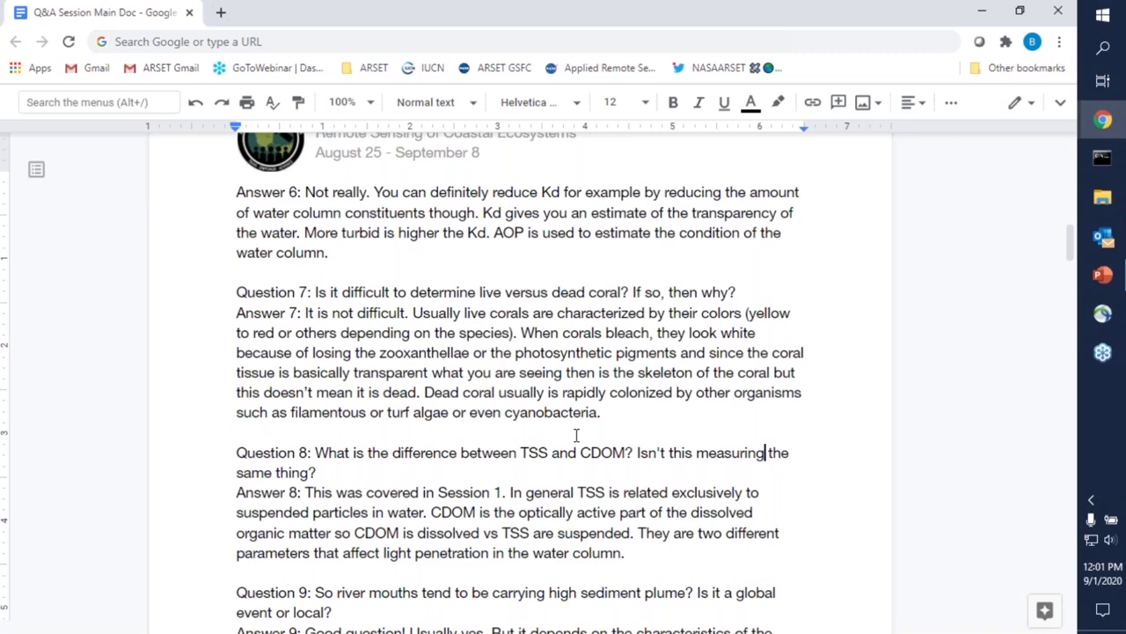
scroll(576, 435, "down", 3)
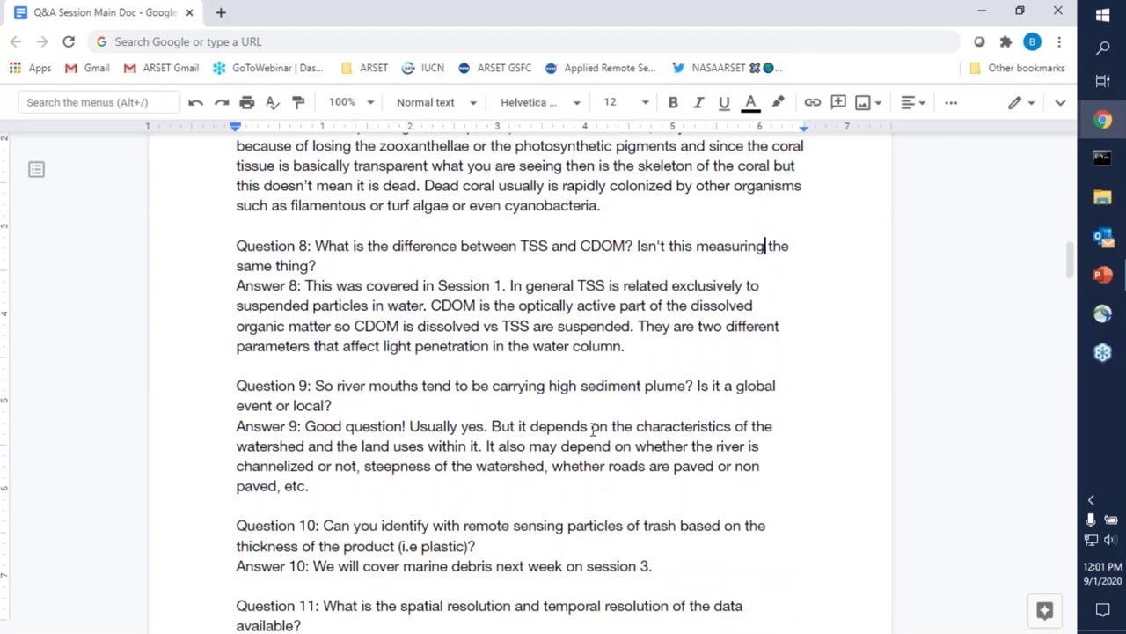
left_click(634, 350)
scroll(560, 235, "up", 1)
scroll(559, 235, "up", 1)
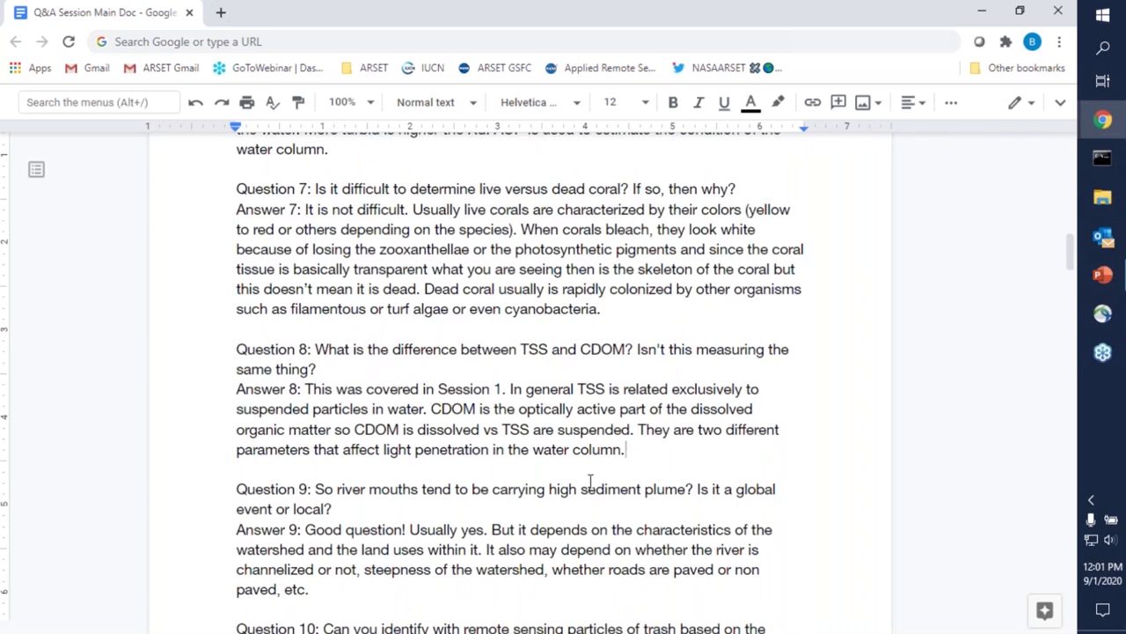
left_click(485, 431)
type("in the ")
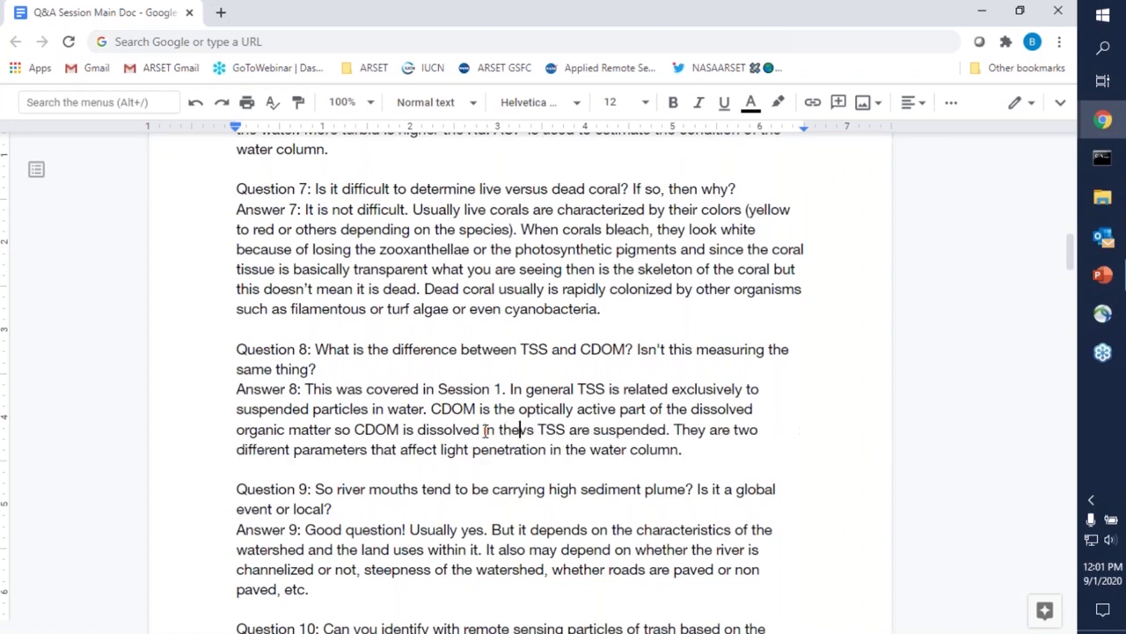
type("column")
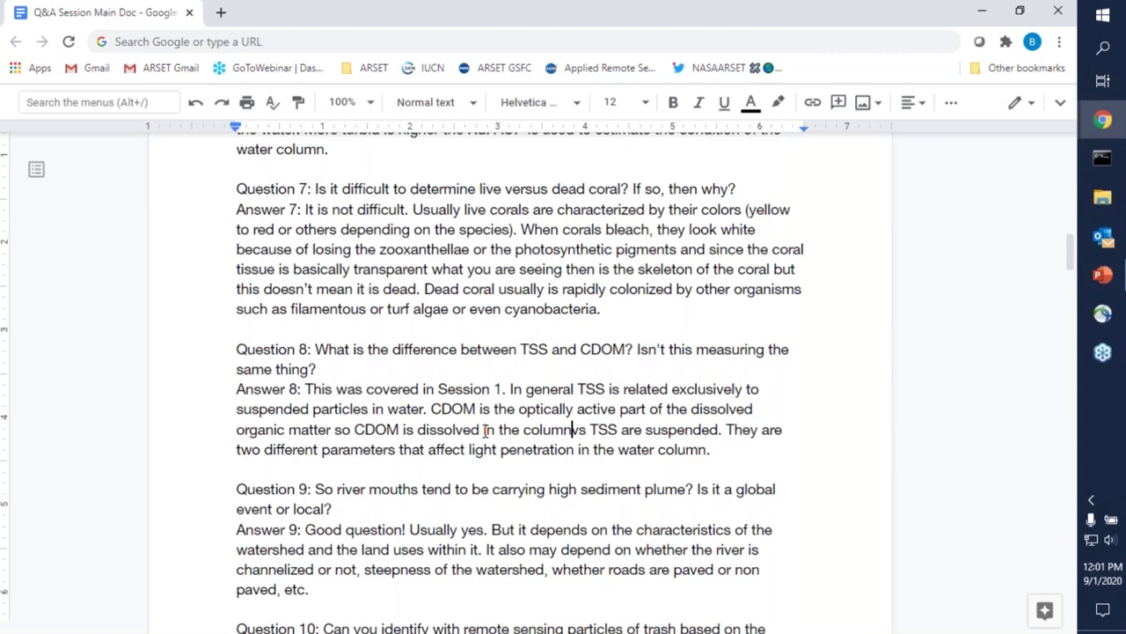
scroll(574, 409, "down", 1)
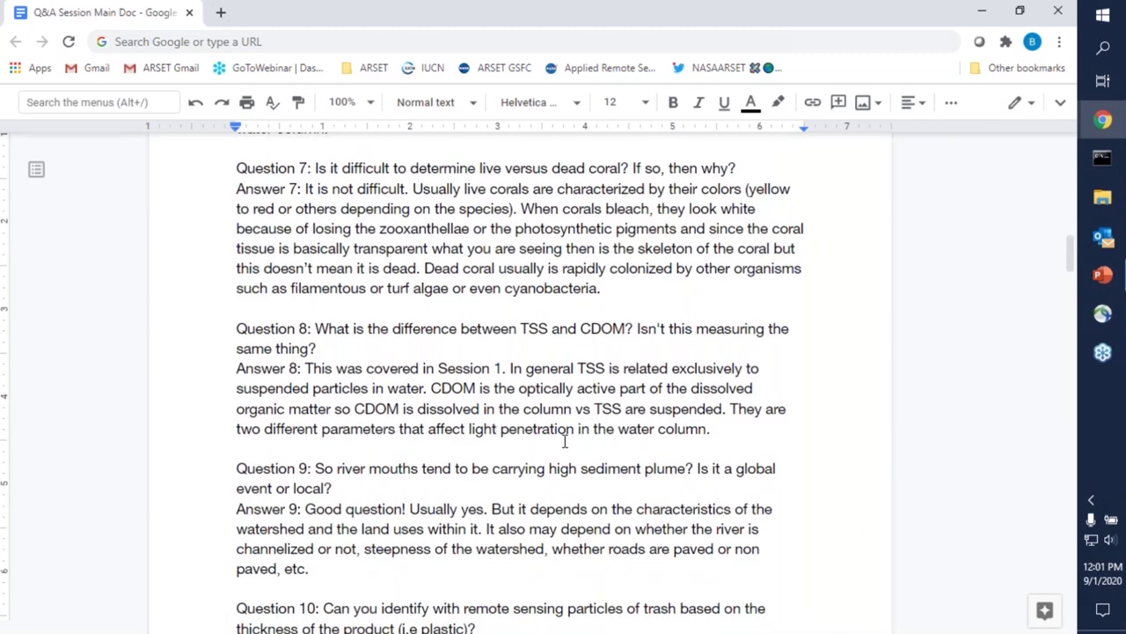
left_click(738, 433)
scroll(734, 437, "down", 2)
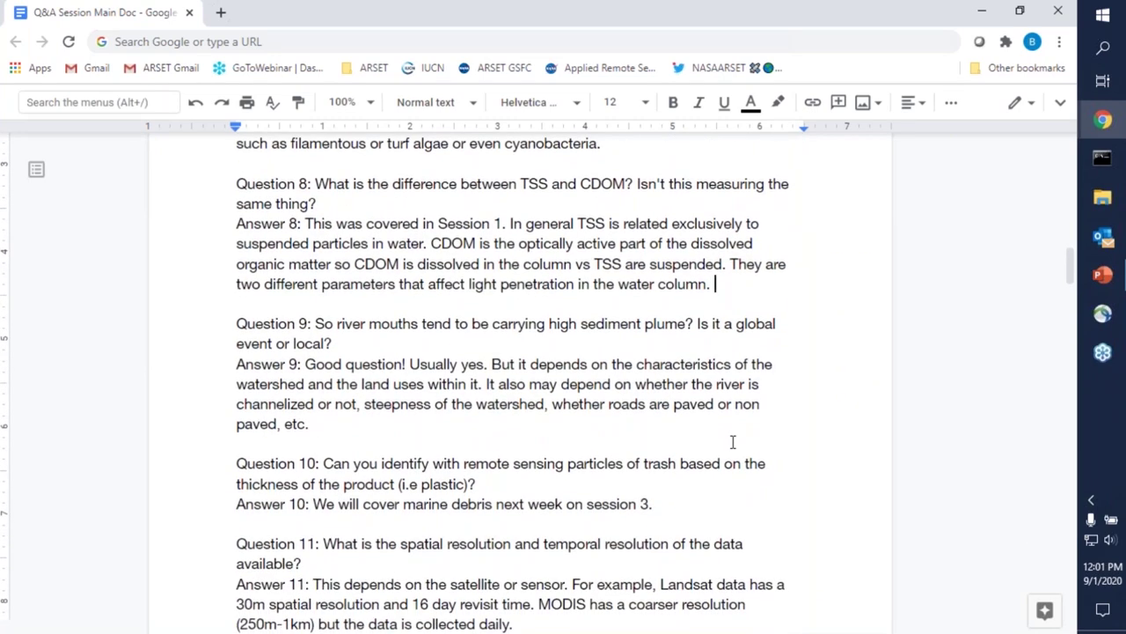